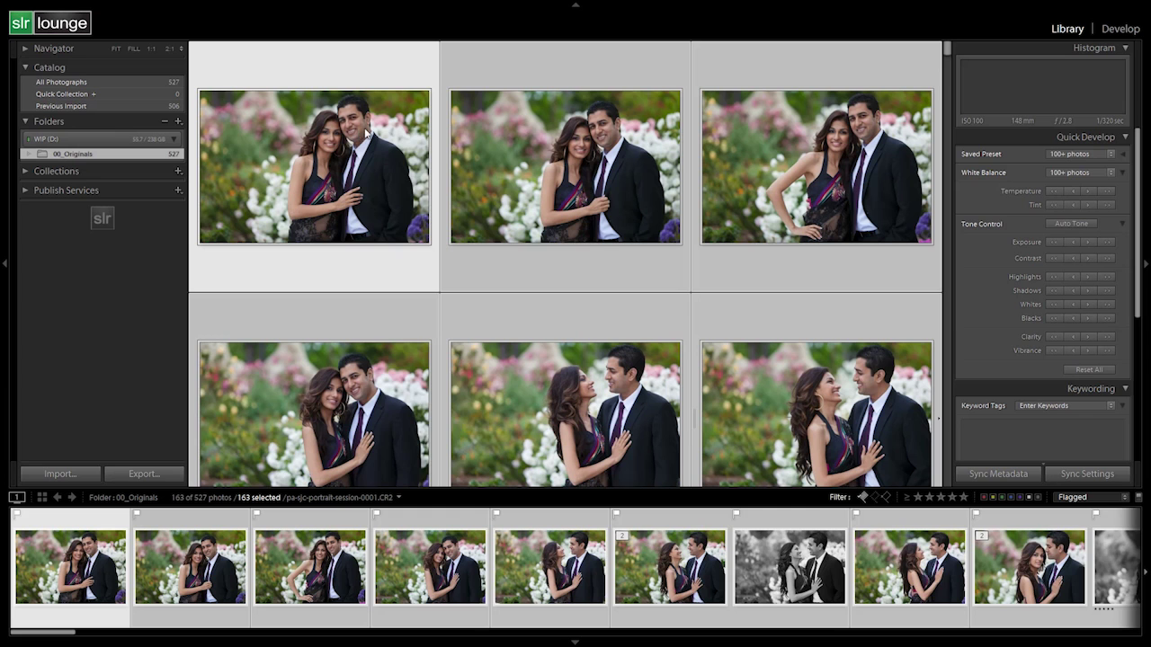
Open the export settings for the selected photos and load the 01_PrintSized preset.
mouse_move(431, 417)
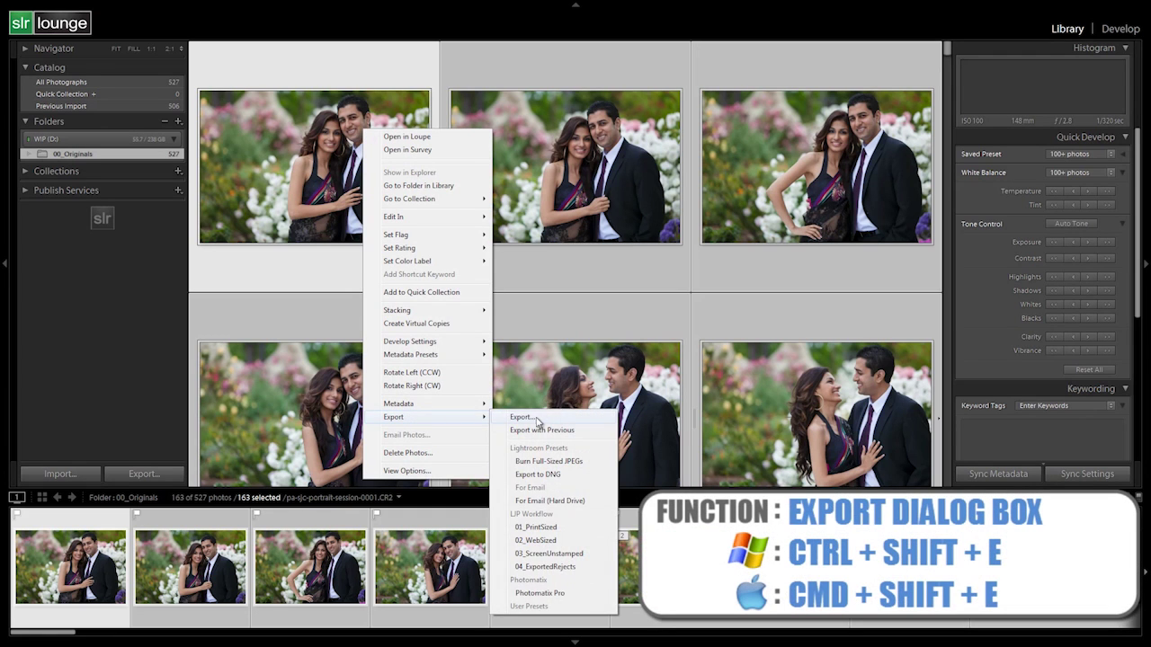
left_click(526, 419)
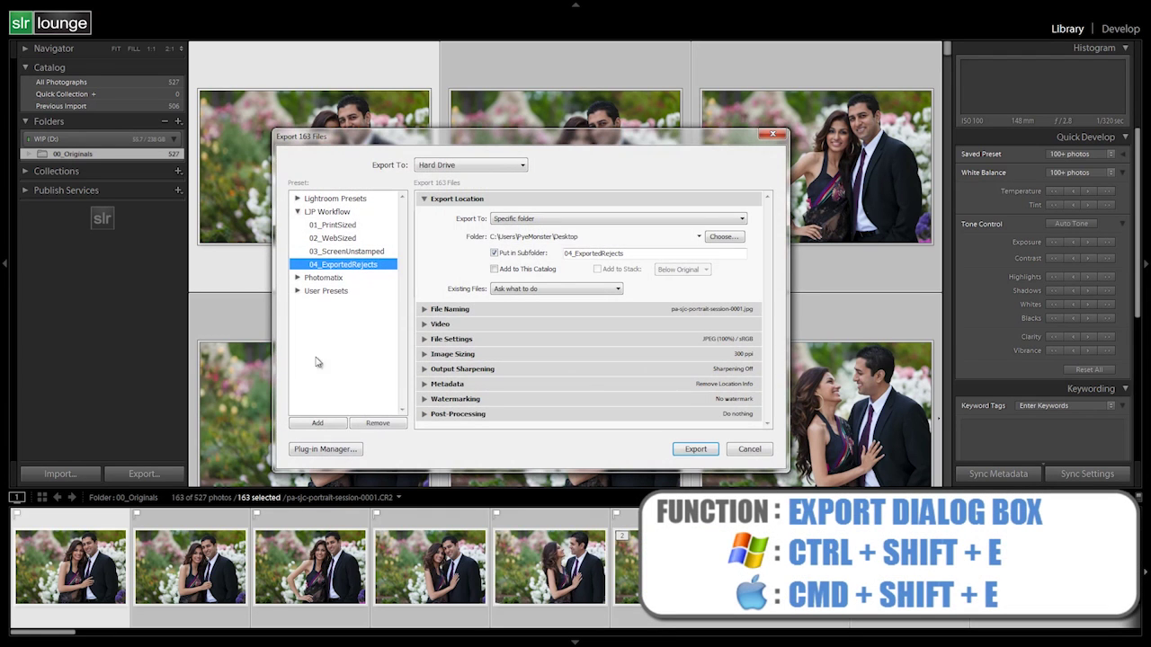
left_click(342, 227)
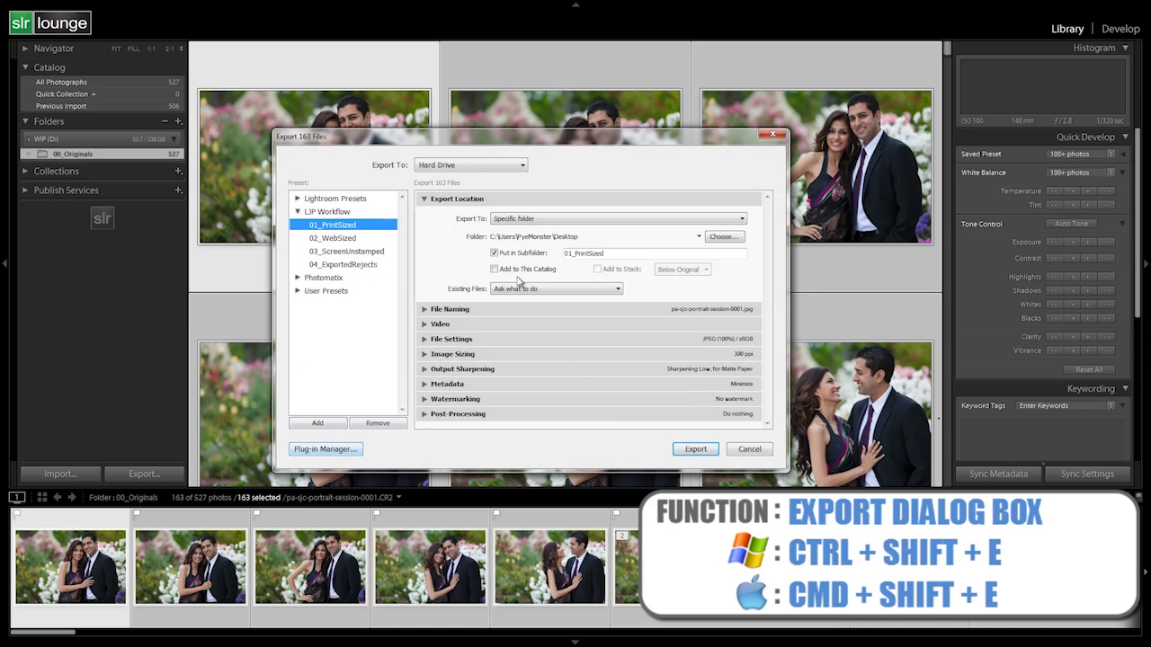
Set the export folder to D:\03_PRODUCTION WIP\2012.05.30 - LR4 Workflow DVD Catalog and start the print-sized export.
left_click(723, 238)
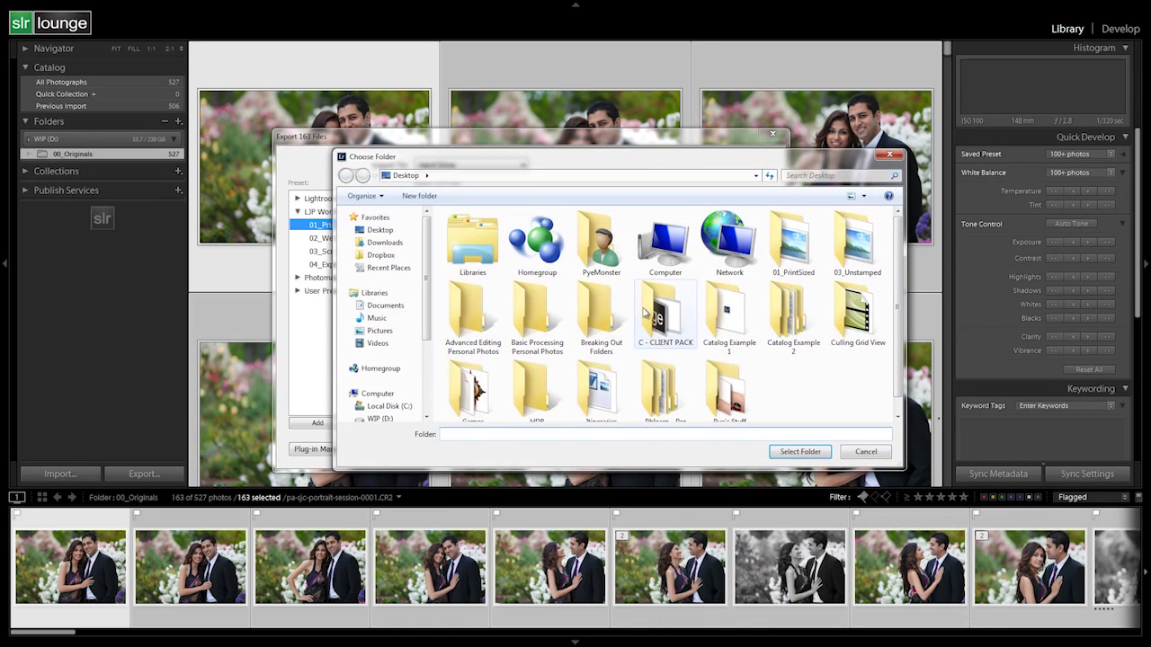
left_click(675, 266)
double_click(675, 266)
double_click(665, 235)
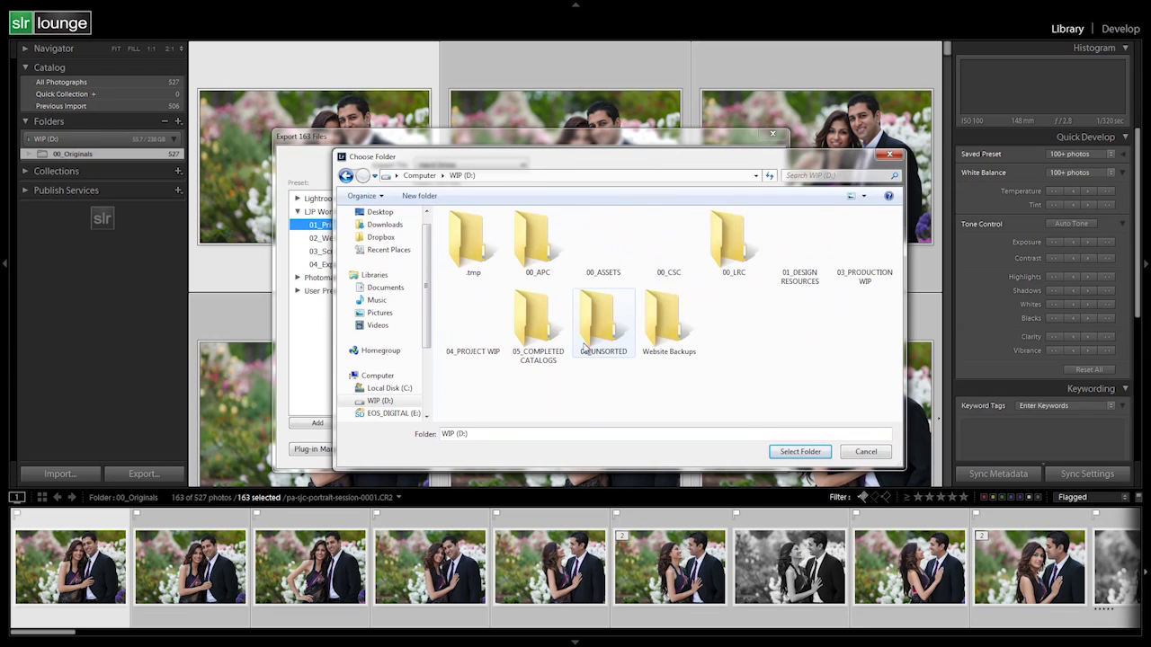
double_click(865, 251)
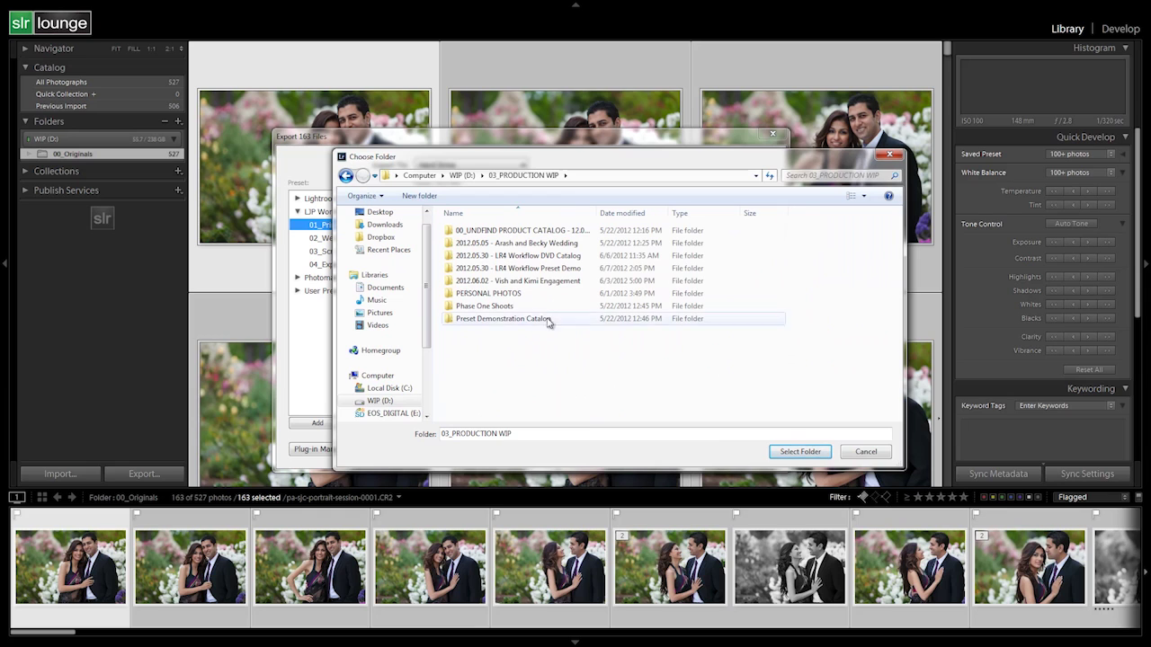
double_click(548, 257)
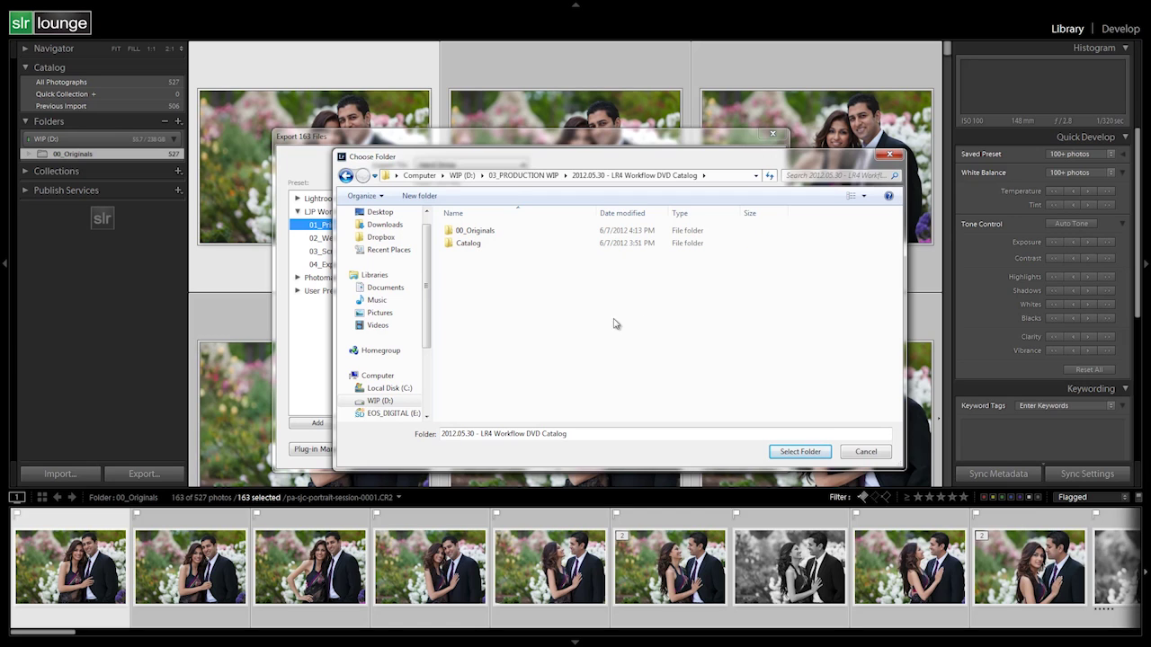
left_click(799, 451)
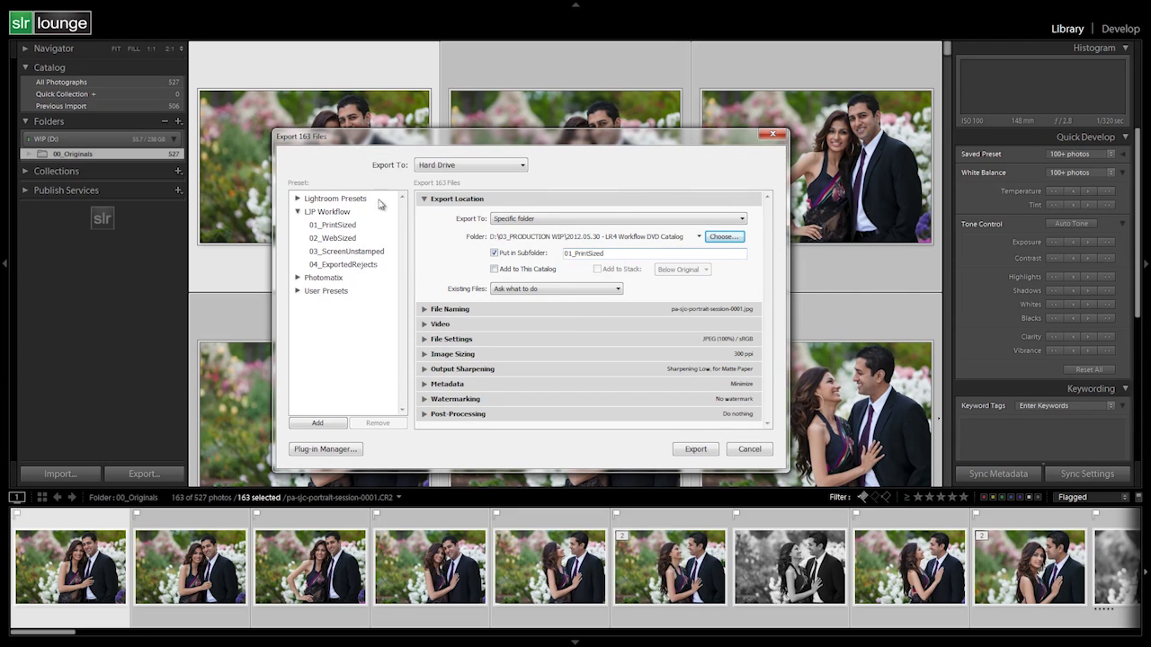
left_click(702, 450)
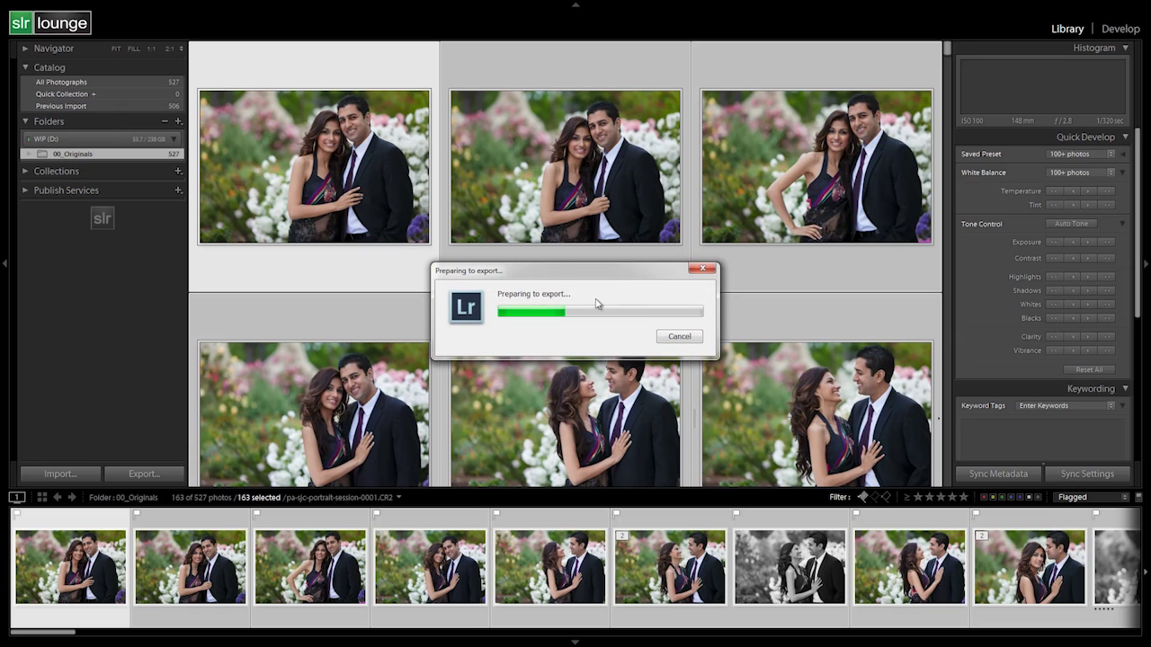
Export the selected photos with the 02_WebSized preset into the recent folder D:\03_PRODUCTION WIP\2012.05.30 - LR4 Workflow DVD Catalog.
right_click(338, 156)
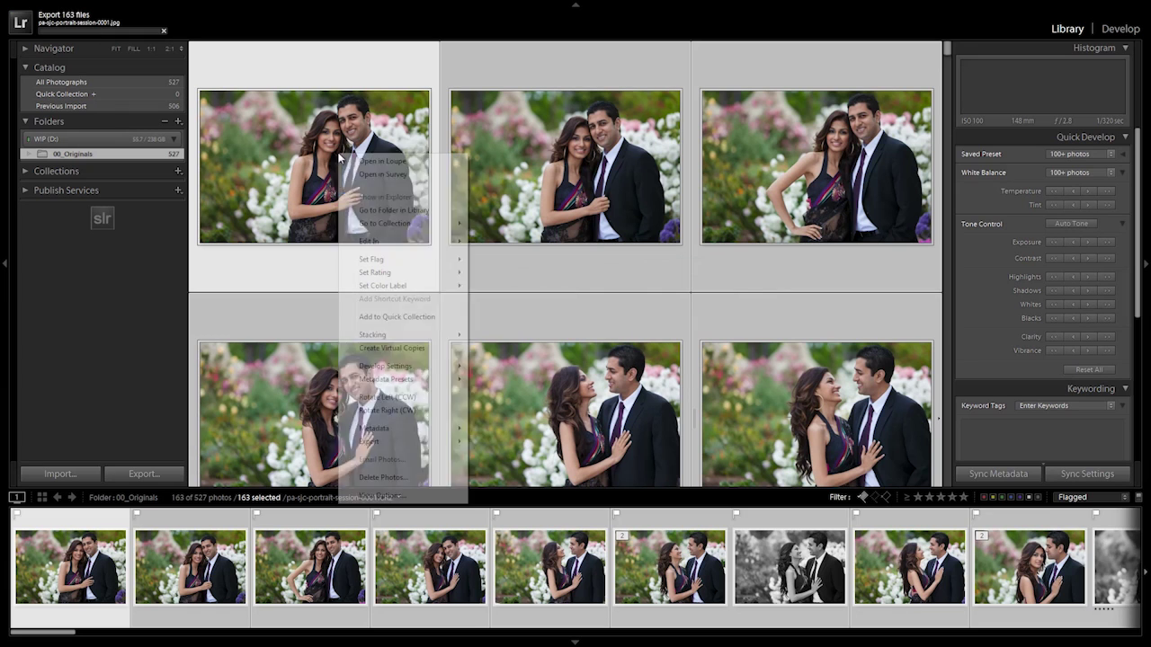
left_click(496, 442)
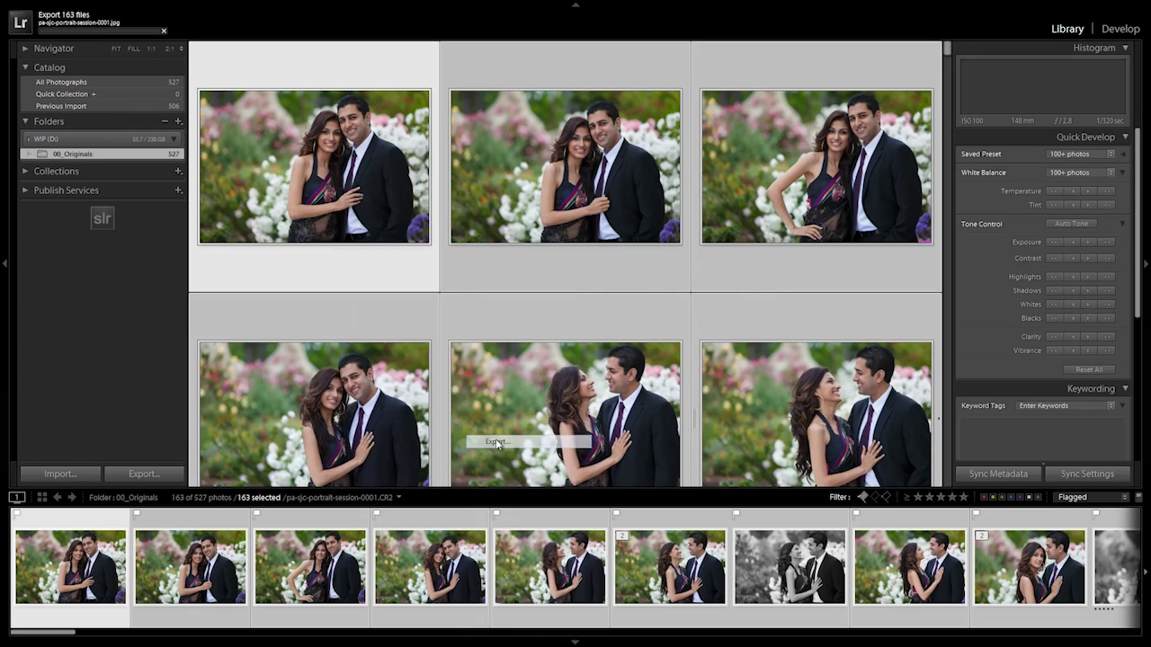
left_click(349, 239)
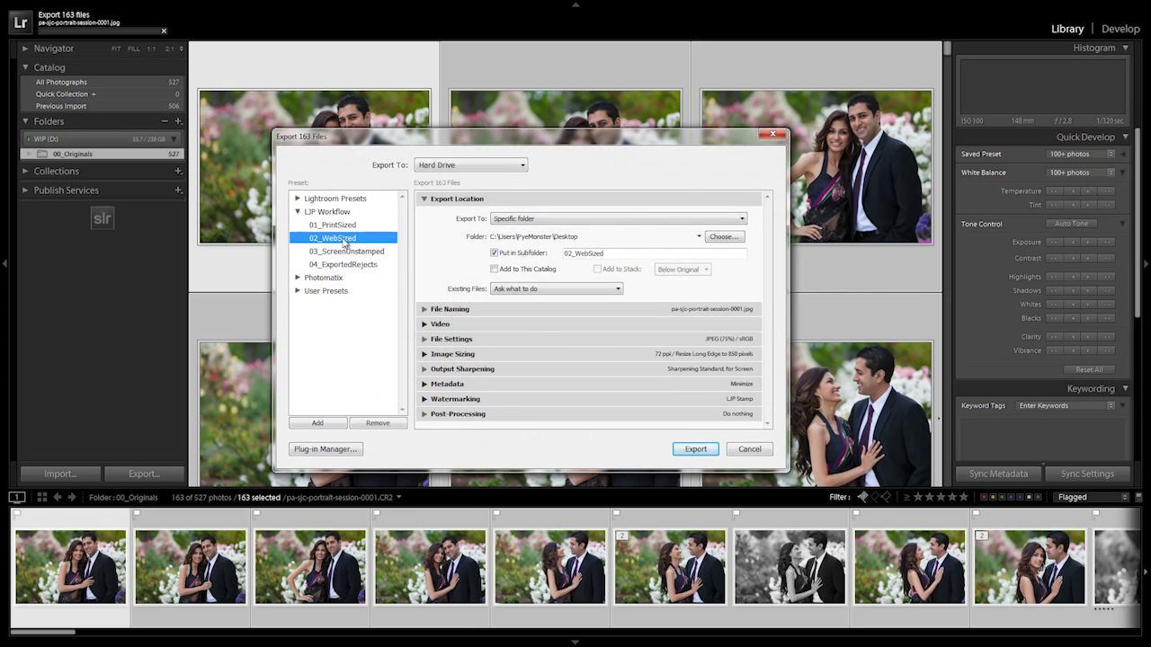
left_click(700, 237)
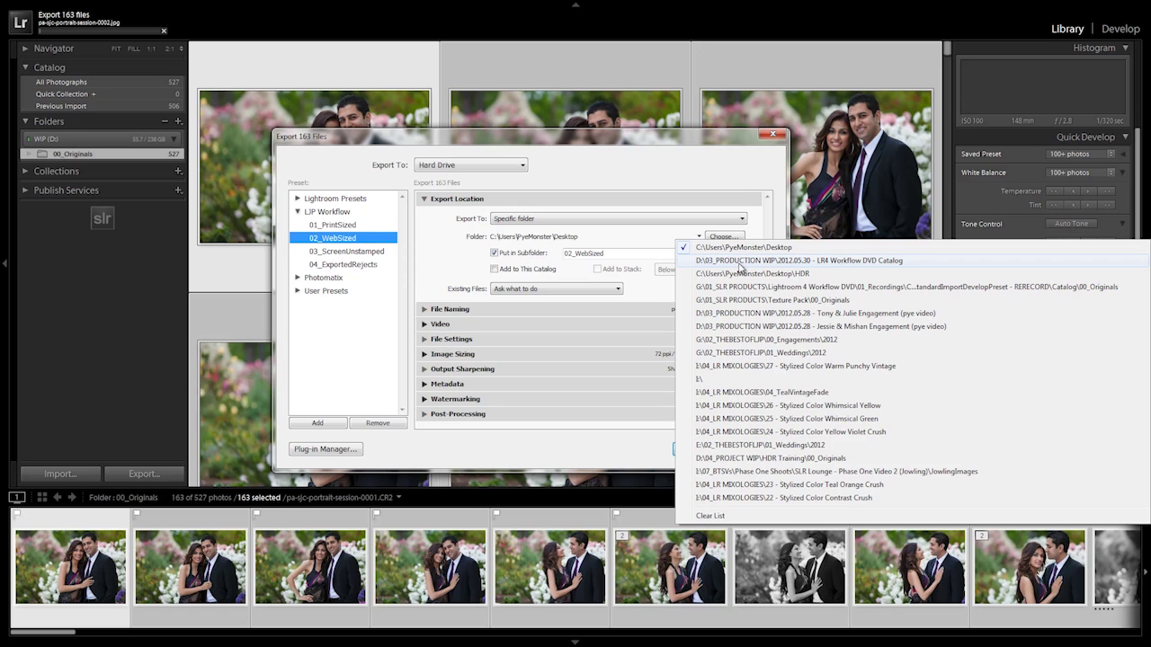
left_click(739, 261)
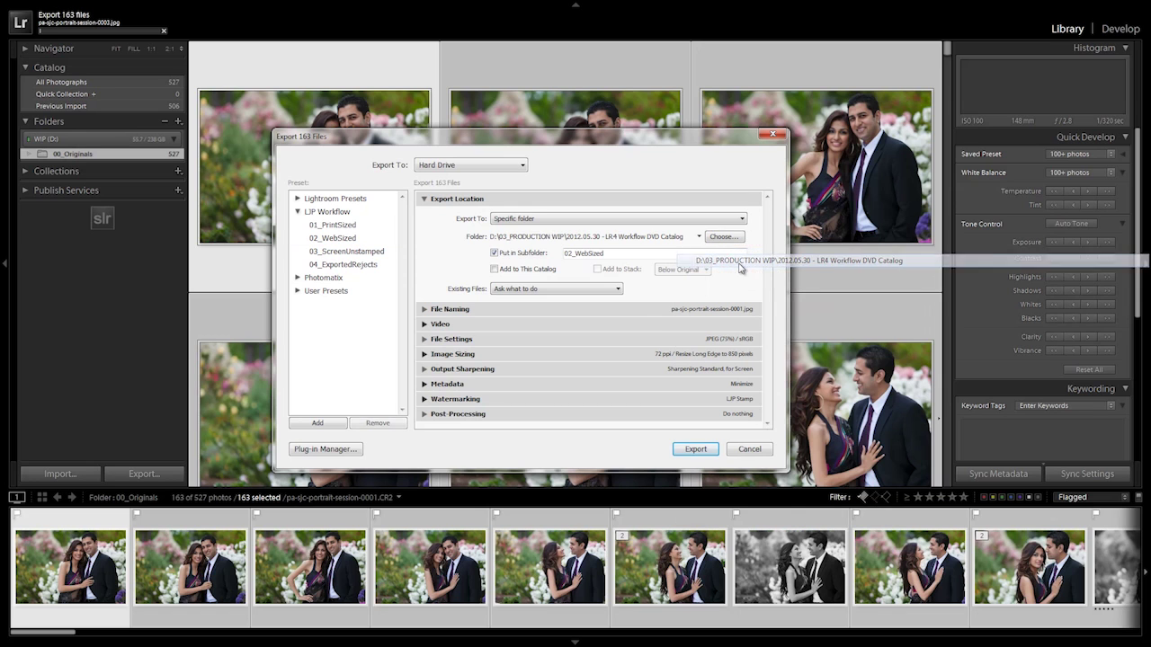
left_click(500, 222)
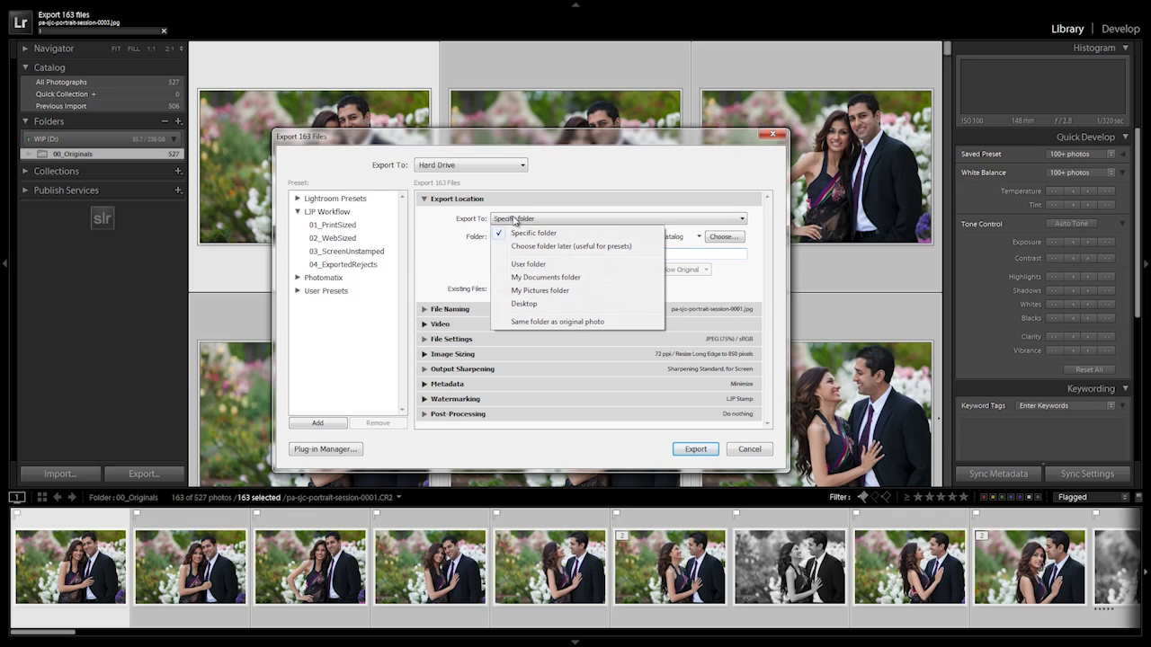
left_click(590, 187)
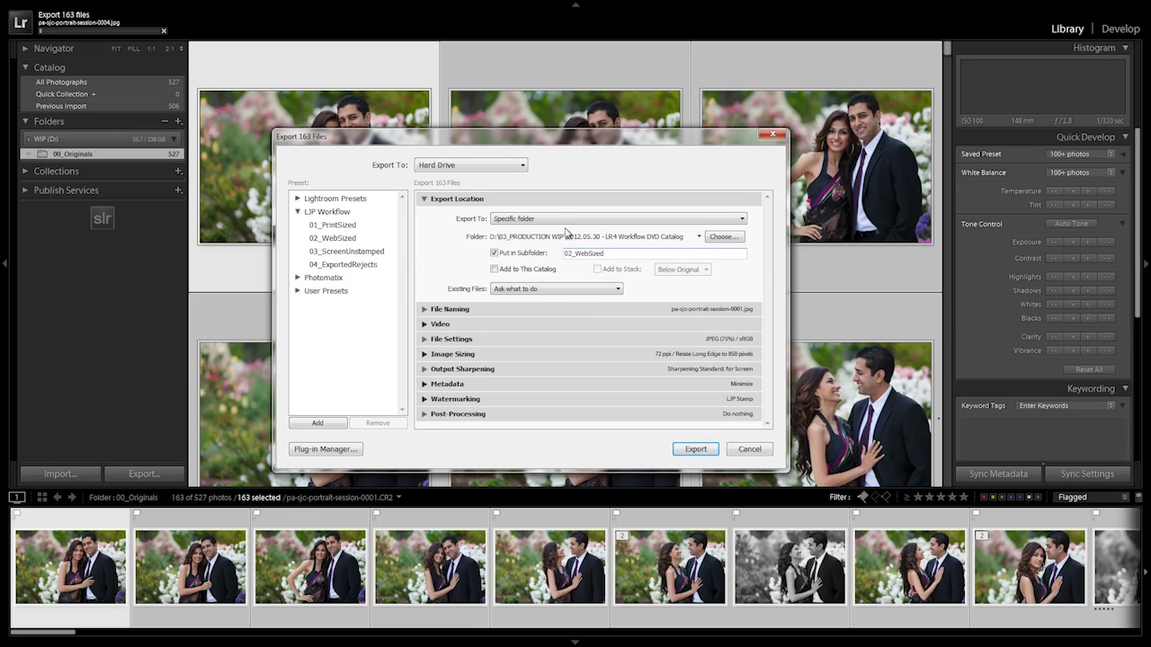
left_click(705, 449)
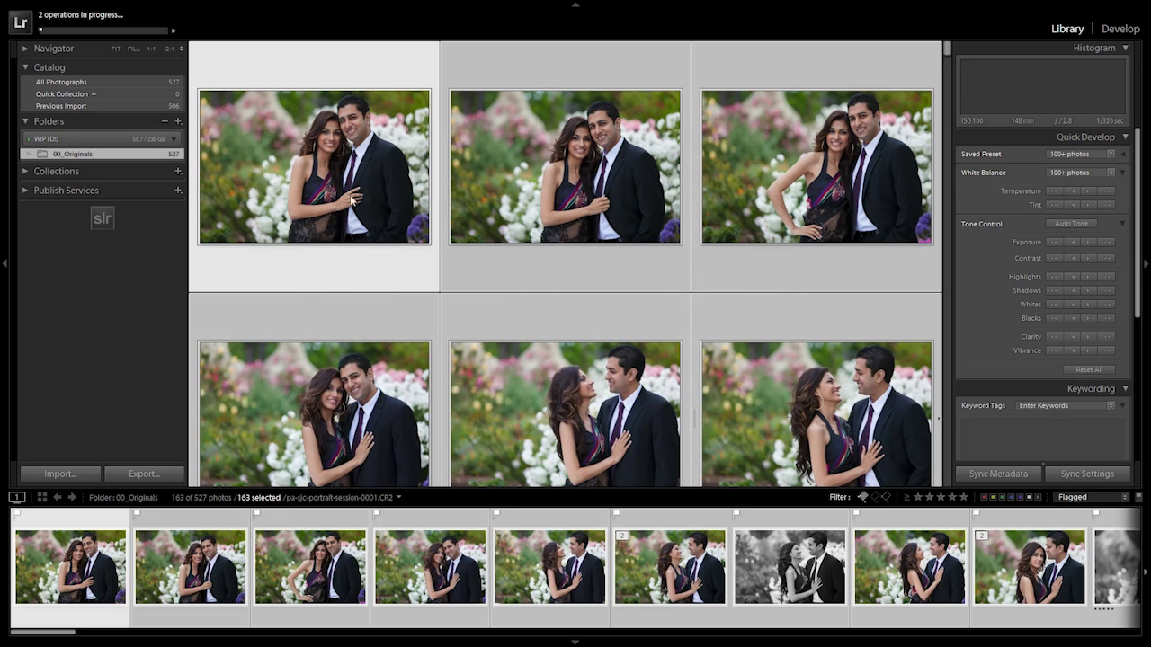
Export the selected photos with the 03_ScreenUnstamped preset into the 2012.05.30 - LR4 Workflow DVD Catalog folder.
right_click(347, 143)
mouse_move(432, 428)
left_click(502, 430)
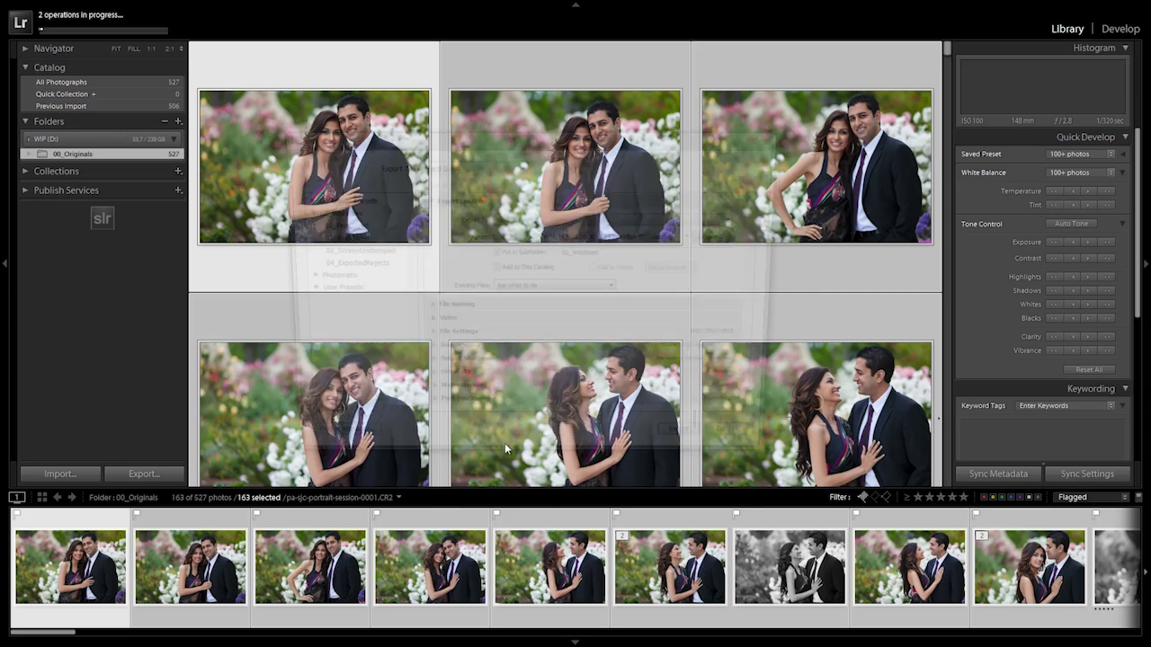
left_click(334, 258)
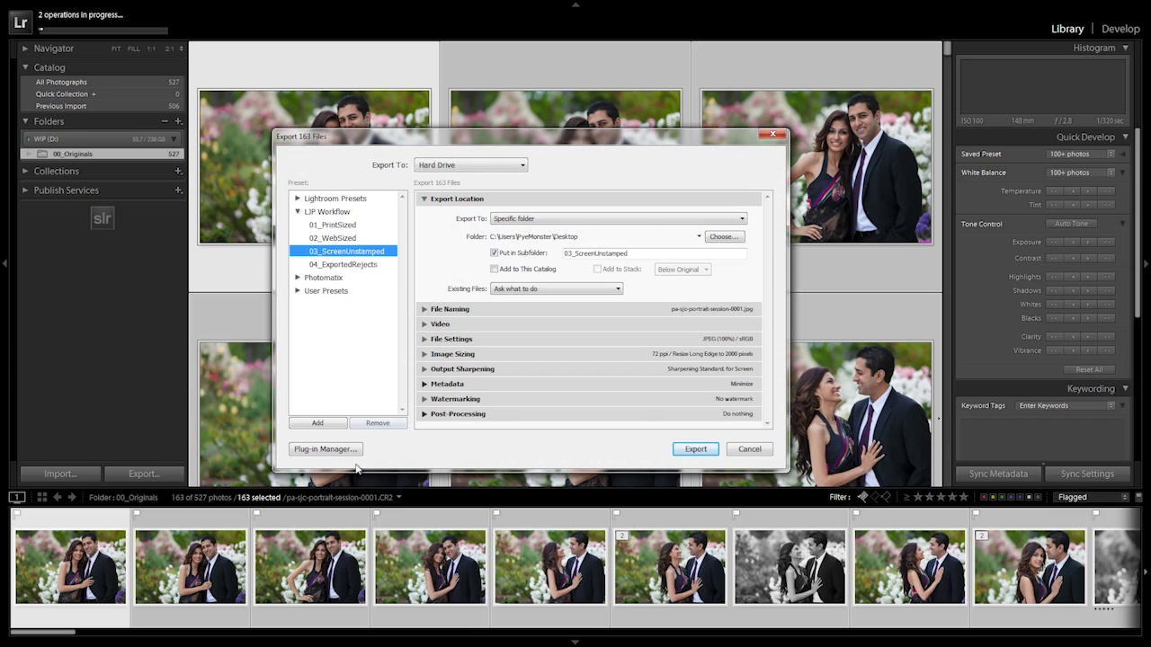
left_click(700, 237)
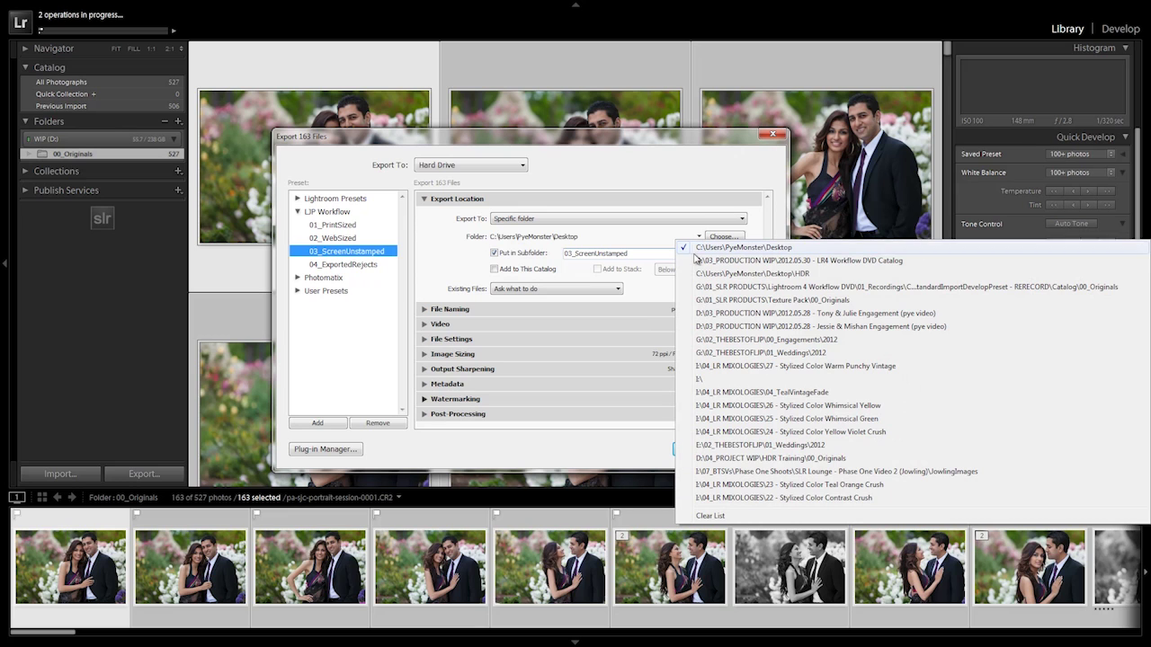
left_click(744, 261)
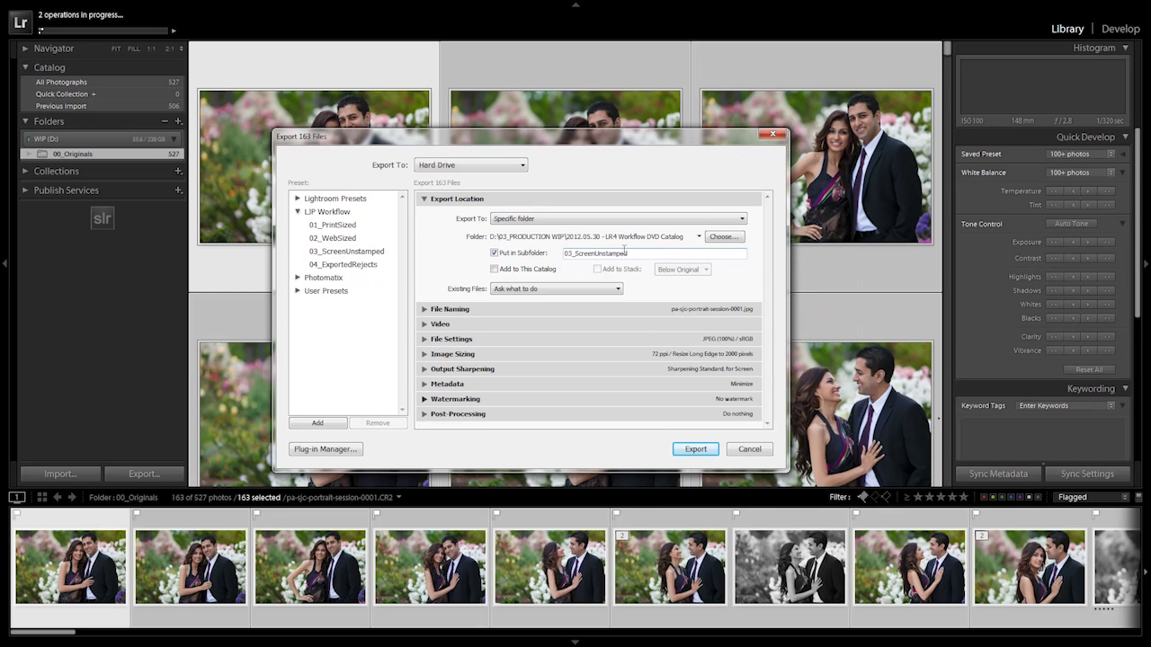
left_click(705, 450)
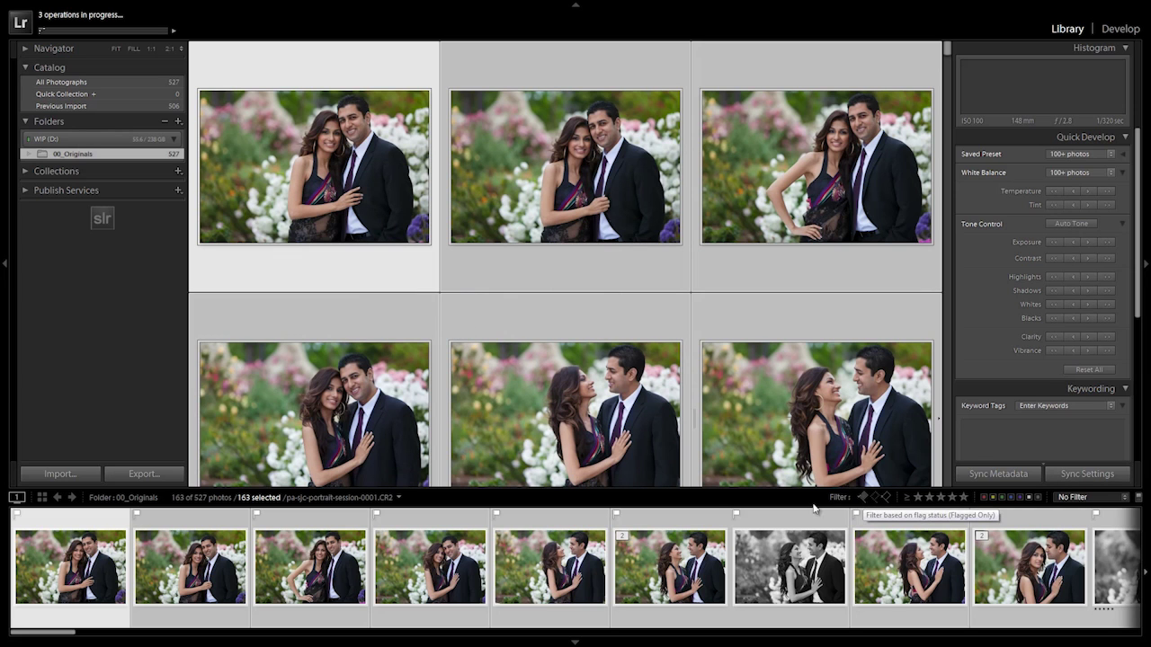
Filter the folder to rejected photos only and reset the develop settings of all of them.
left_click(864, 499)
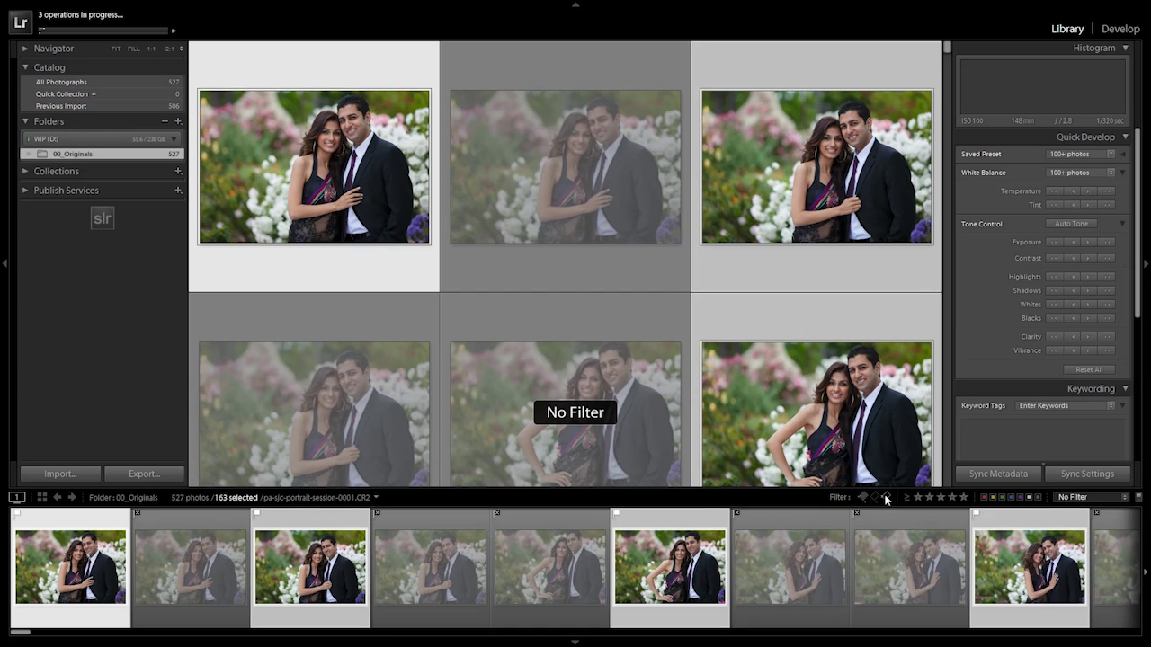
left_click(886, 498)
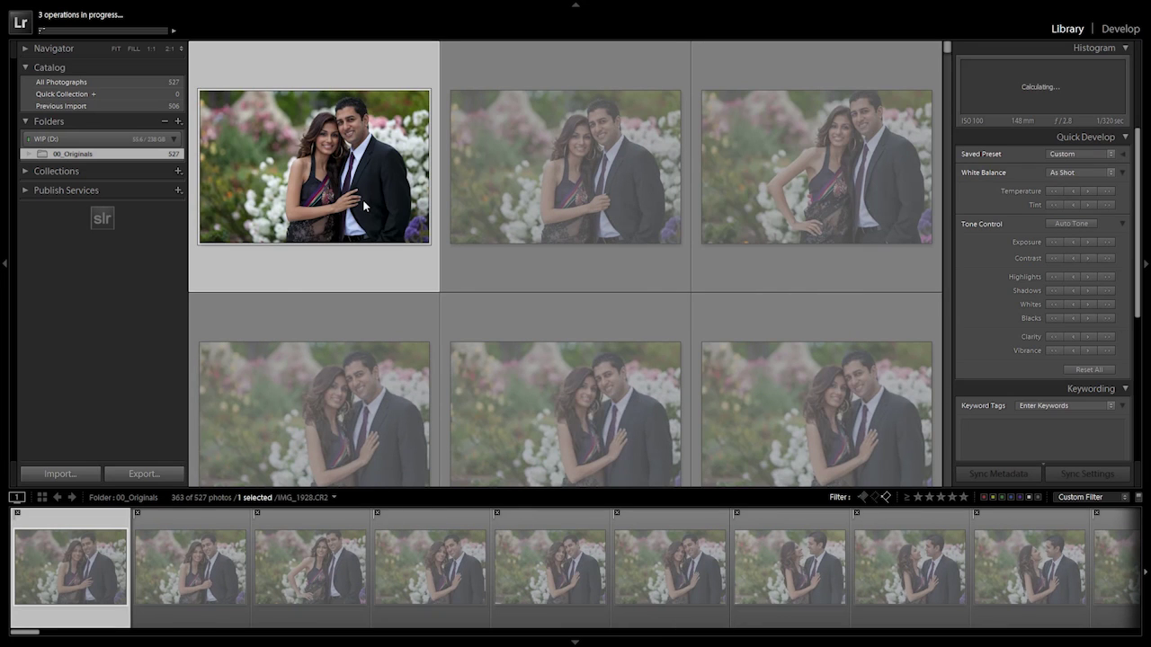
key("ctrl+a")
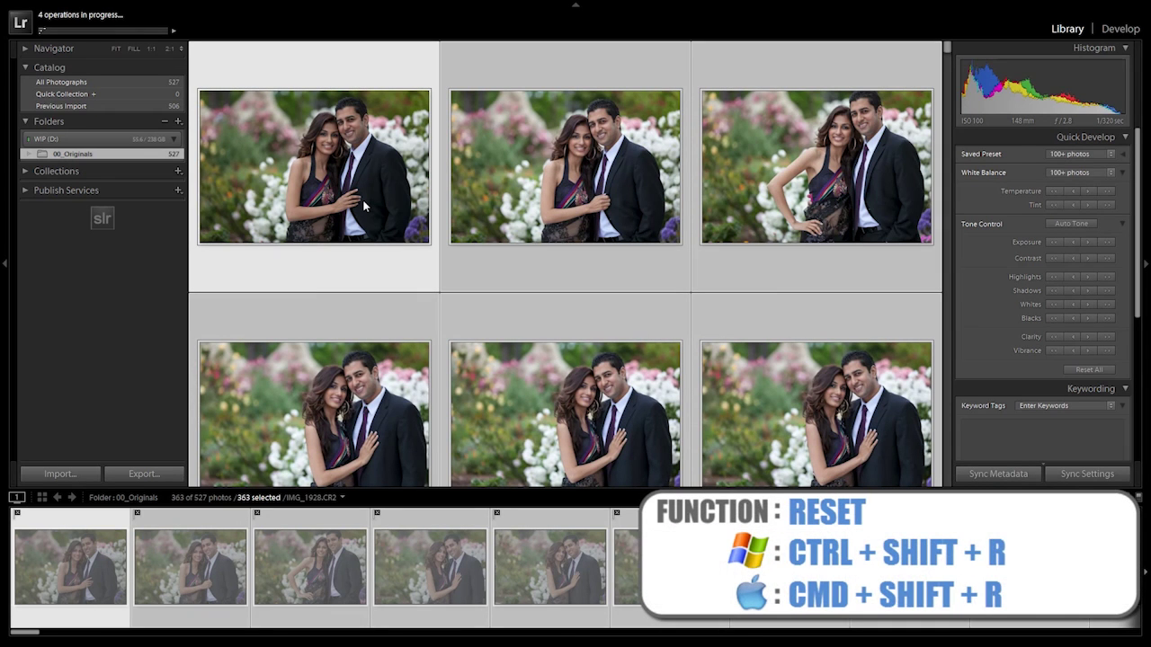
key("ctrl+shift+r")
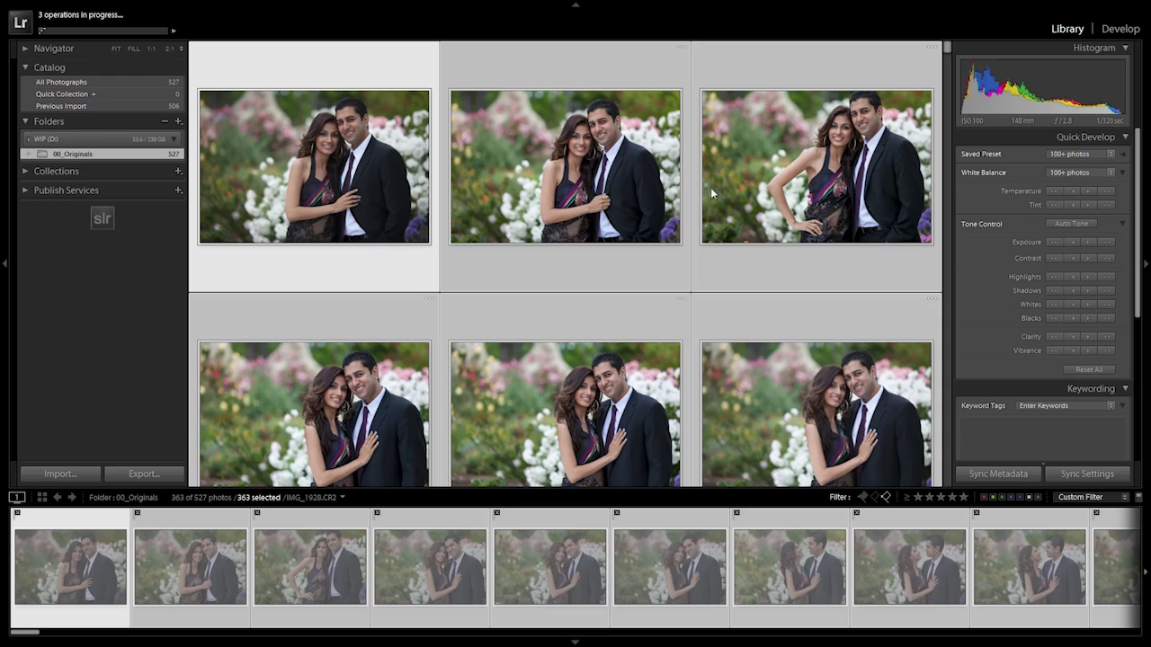
key("d")
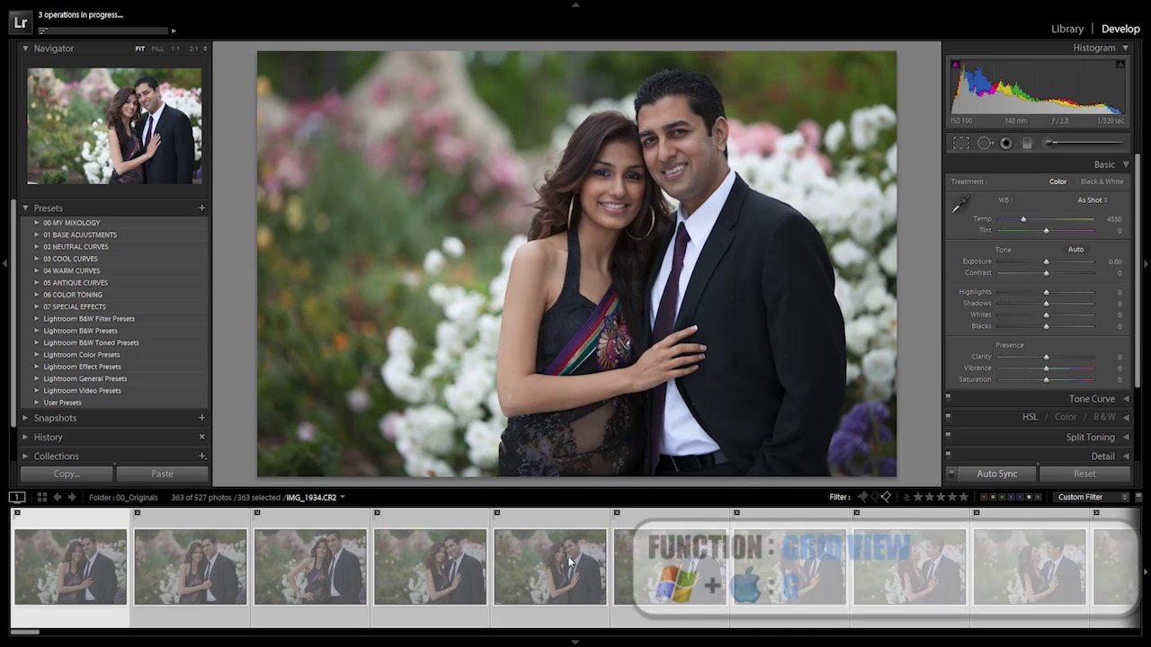
key("g")
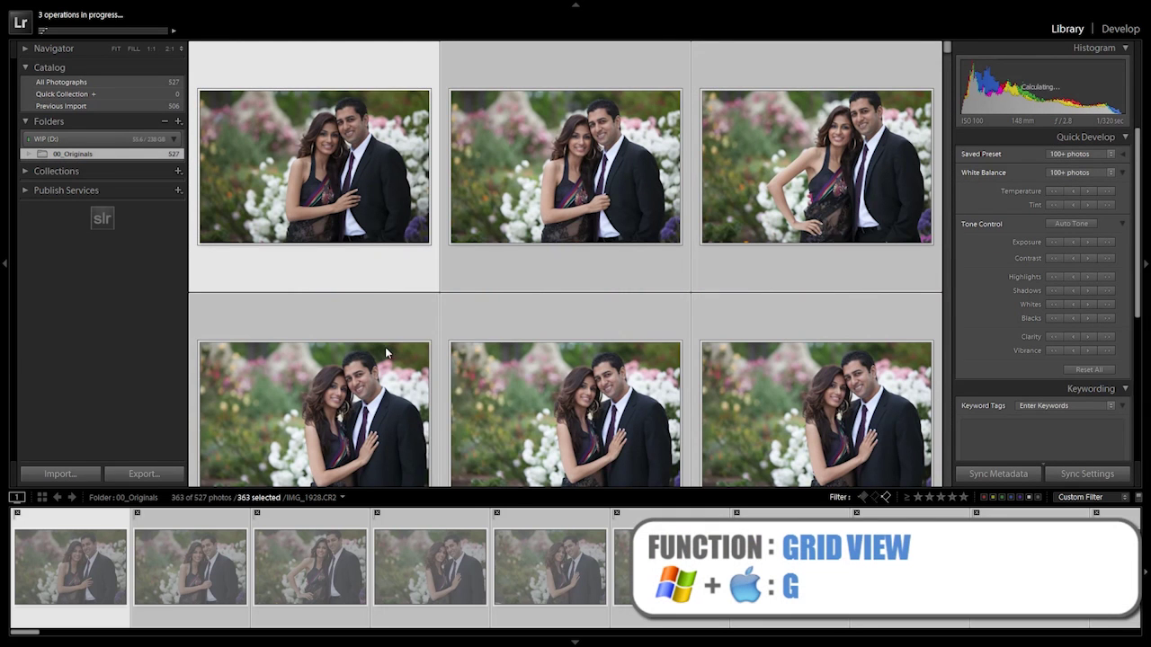
Export all the rejected photos with the 04_ExportedRejects preset into the 2012.05.30 - LR4 Workflow DVD Catalog folder.
right_click(386, 218)
mouse_move(431, 519)
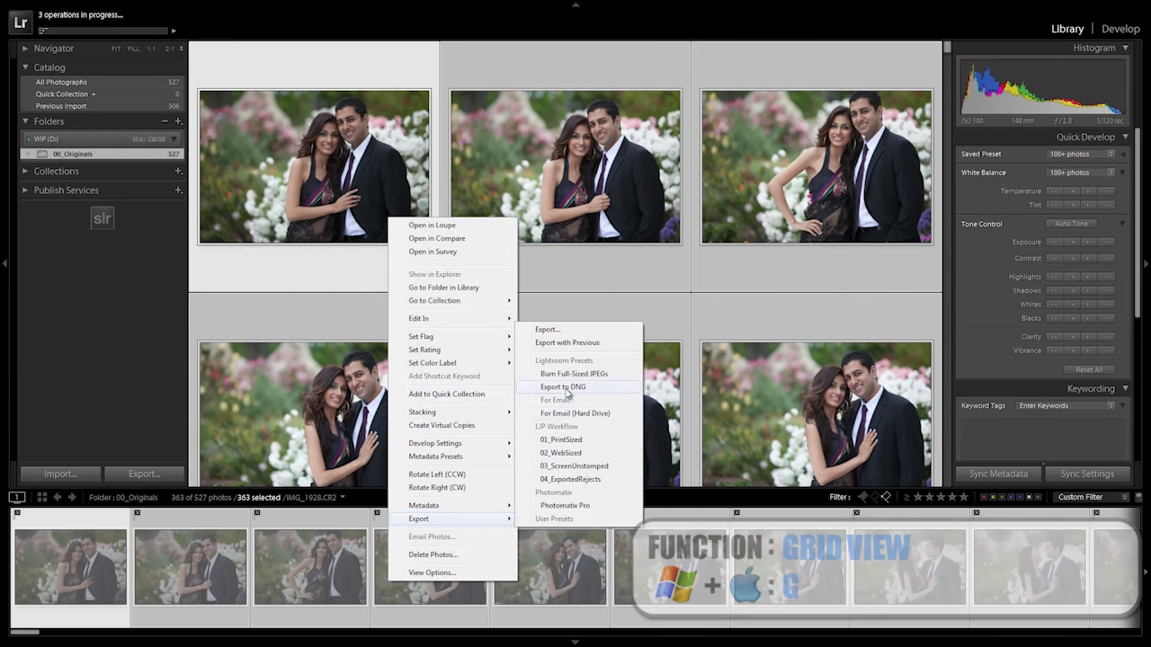
left_click(567, 330)
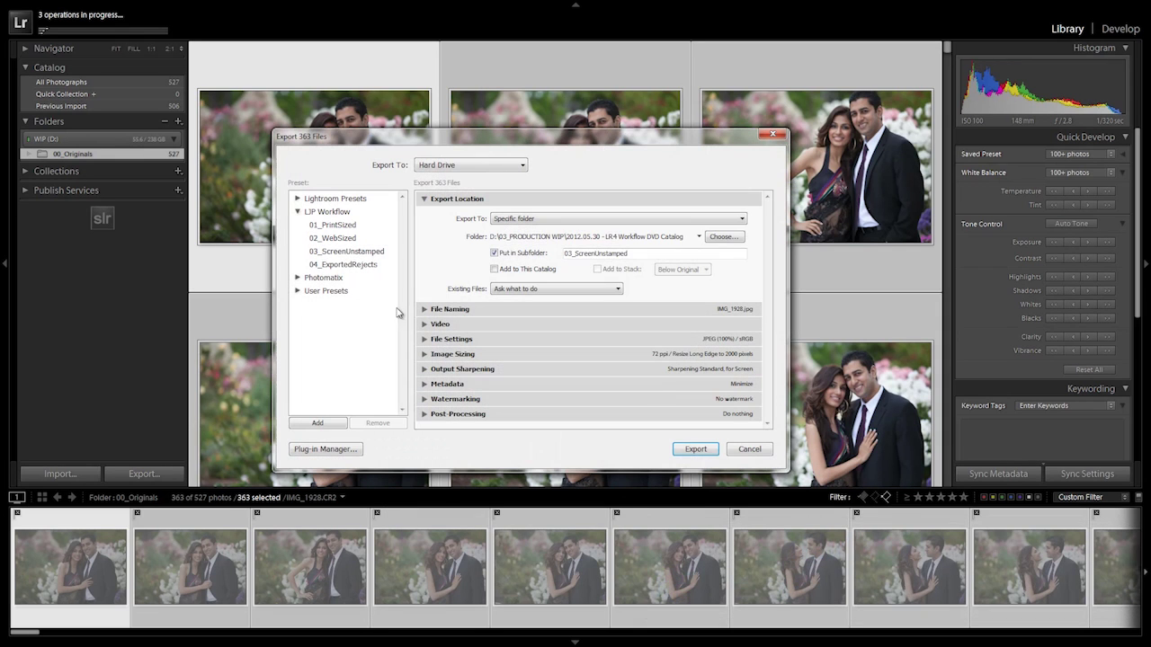
left_click(356, 266)
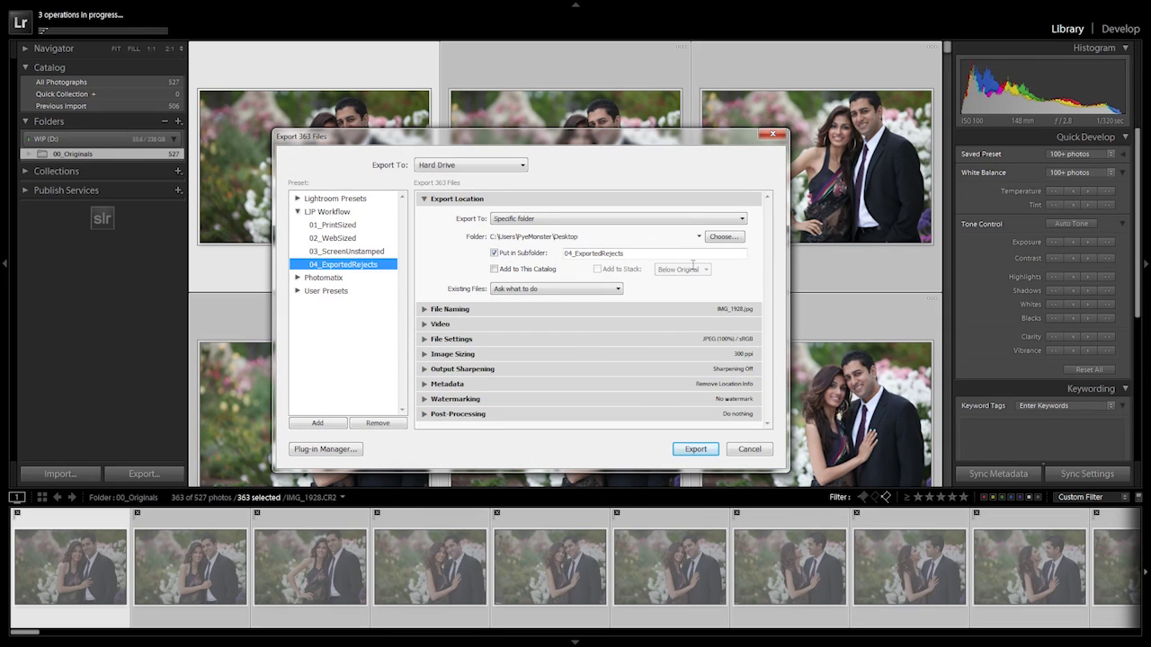
left_click(701, 239)
left_click(713, 256)
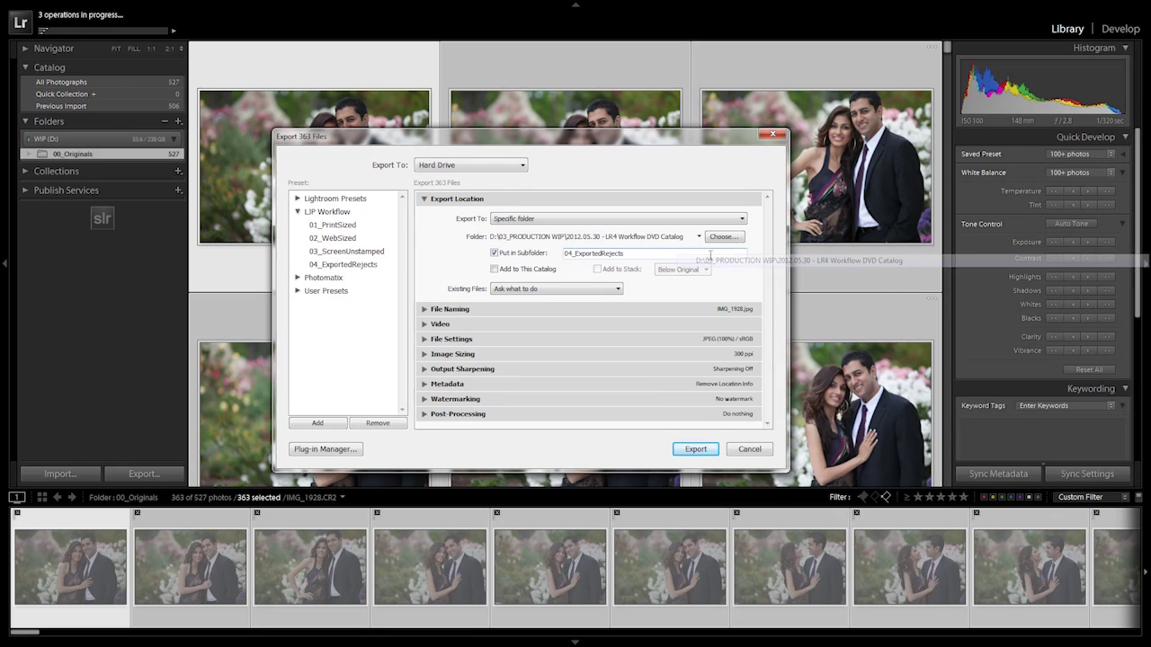
left_click(706, 454)
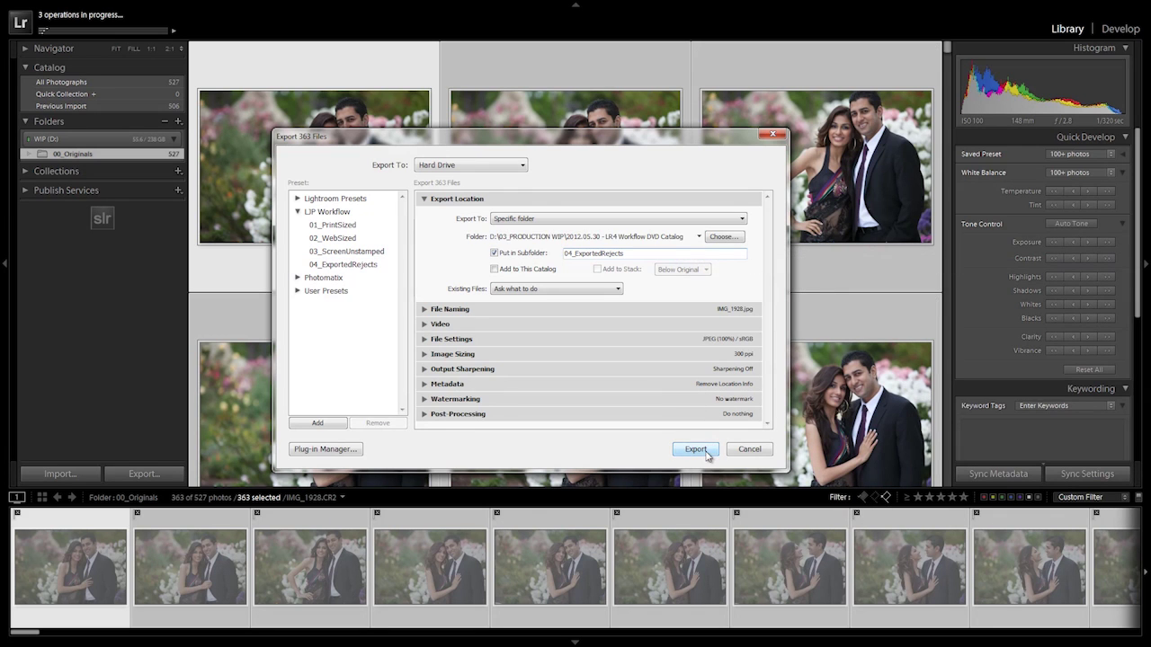